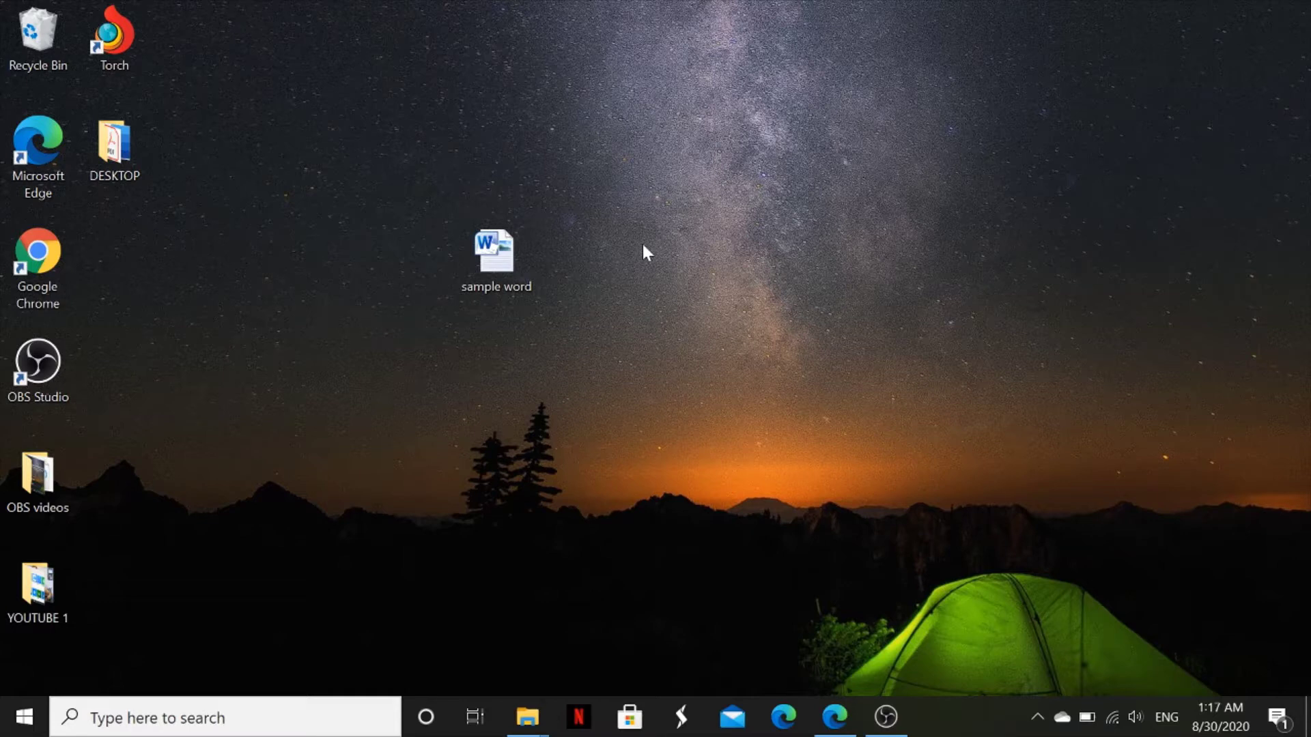
Open 'sample word' from the desktop, then select and deselect its farm business plan paragraph
left_click(501, 251)
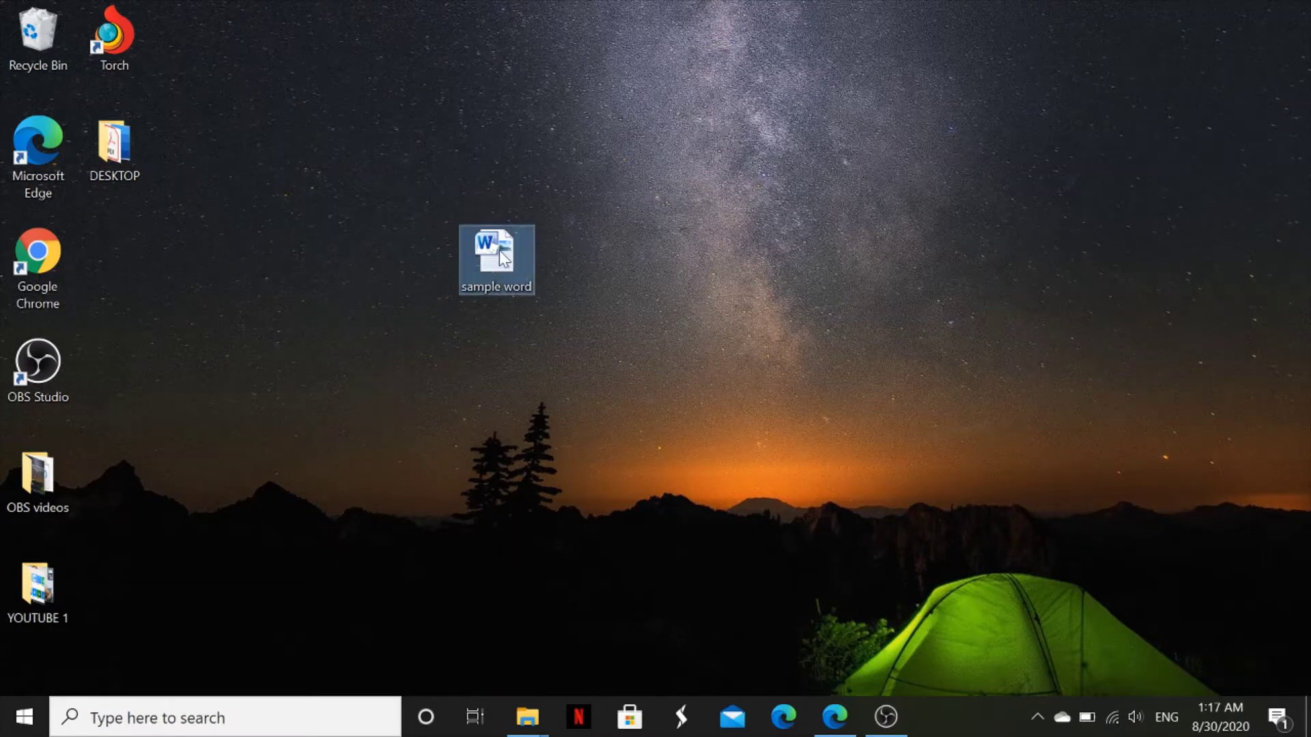
double_click(502, 255)
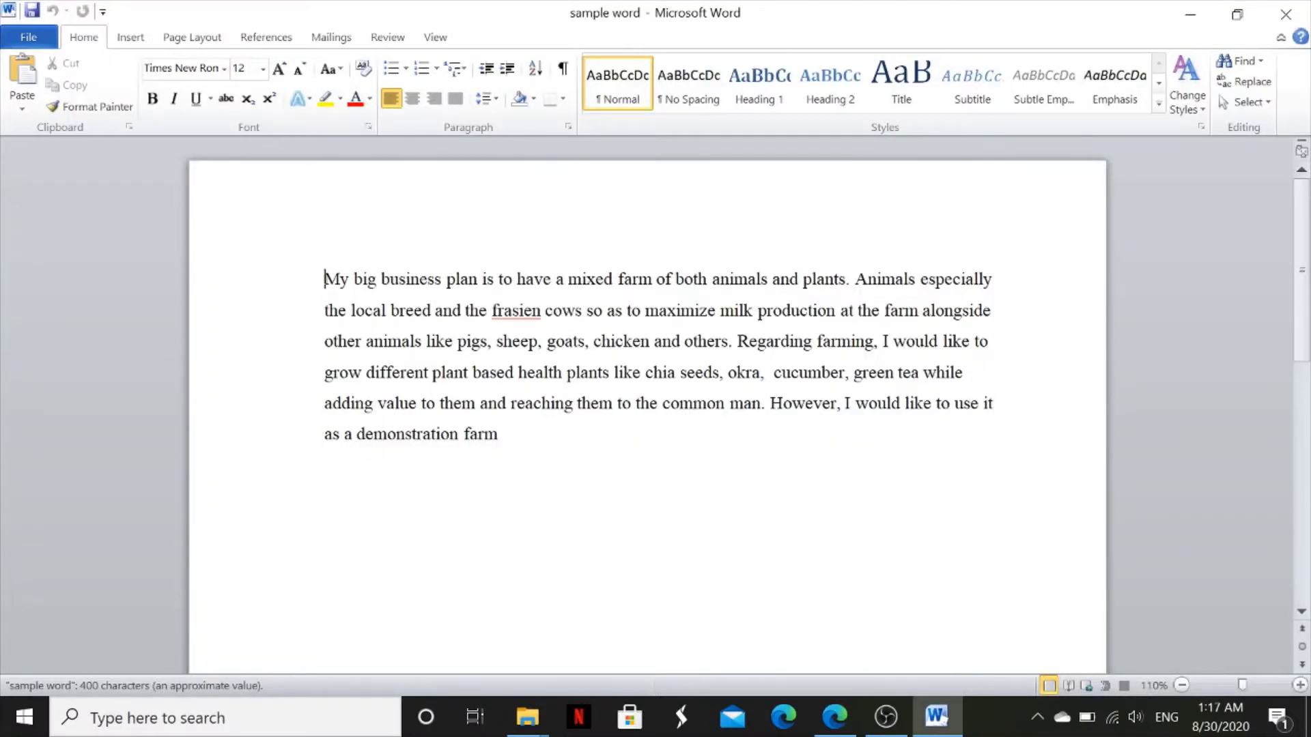
mouse_move(325, 279)
left_mouse_down()
mouse_move(565, 373)
mouse_move(624, 444)
left_mouse_up()
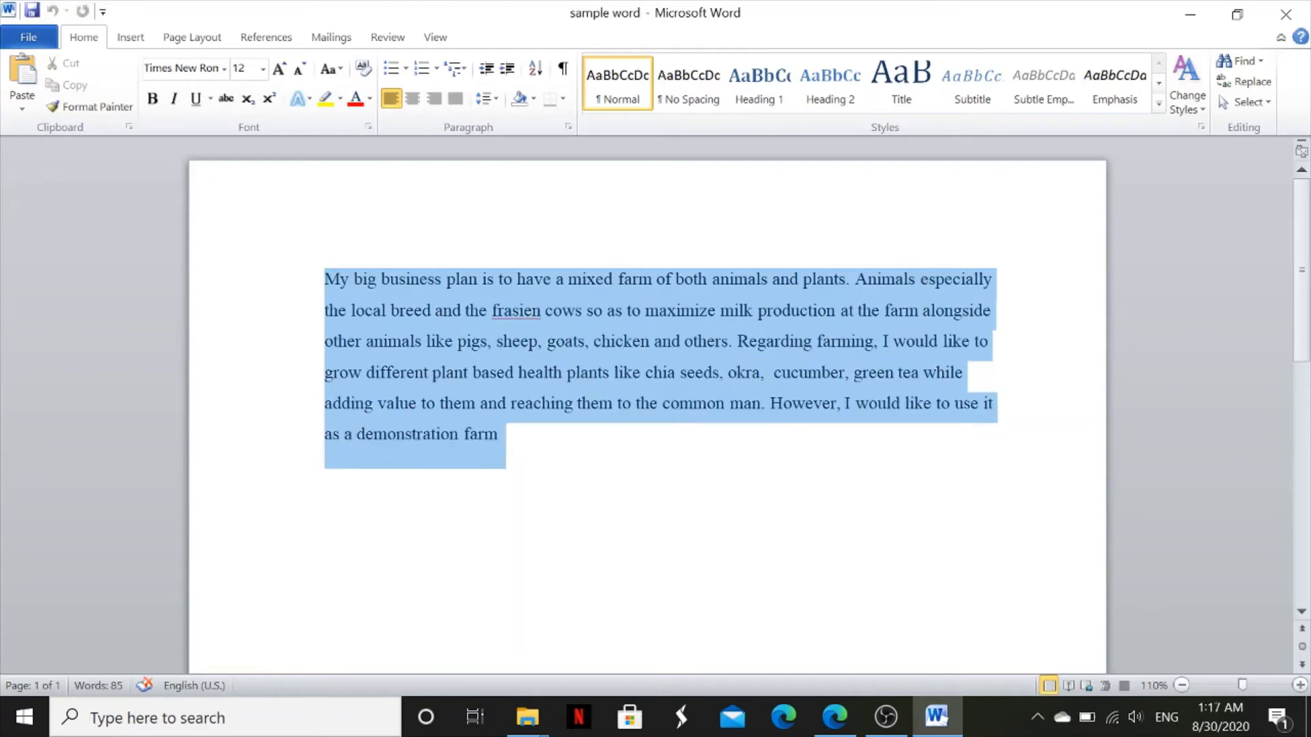
left_click(664, 506)
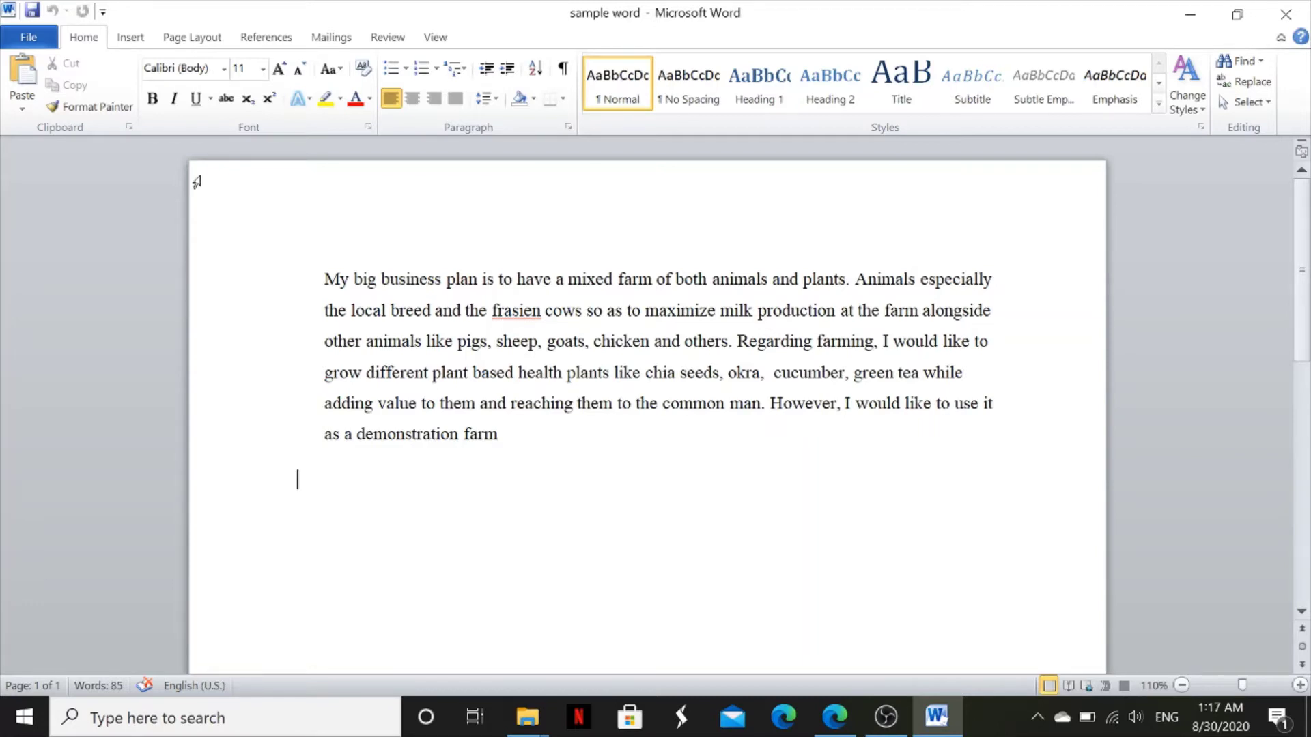
Bring up Save As for 'sample word' from the File menu, targeting the Desktop
left_click(29, 38)
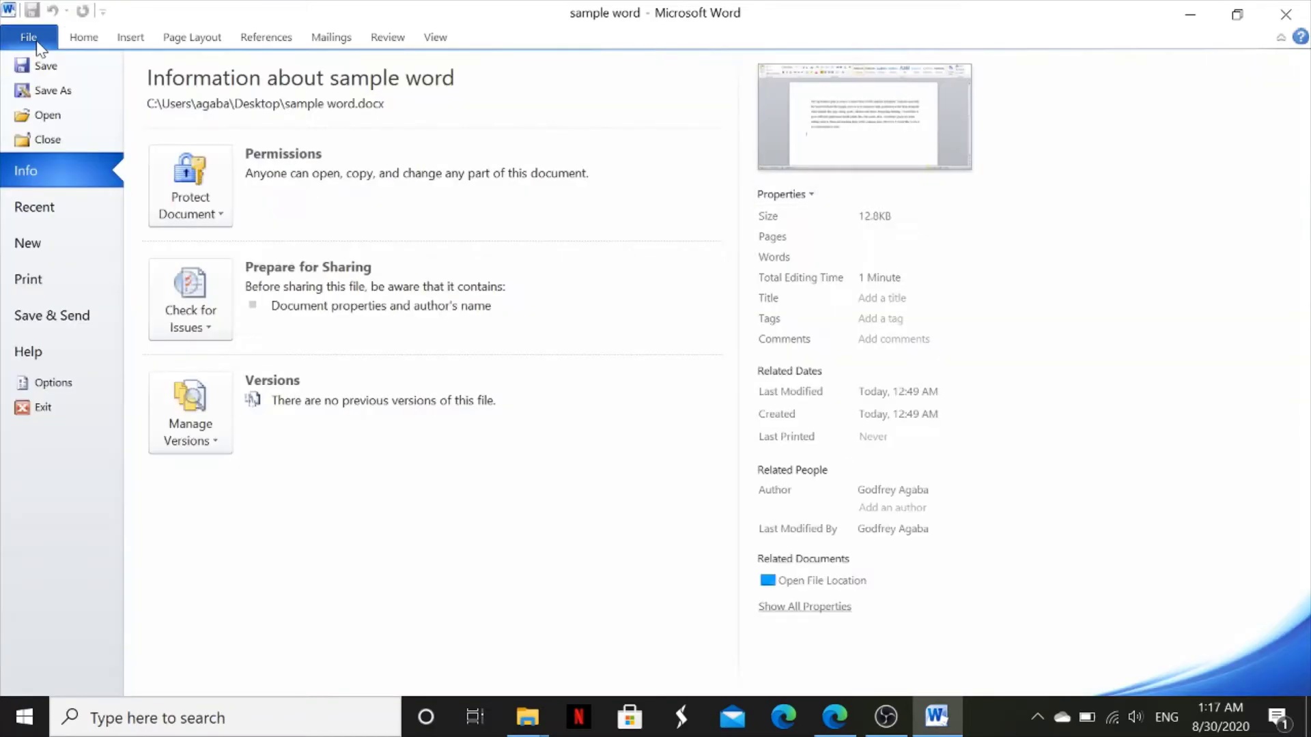
left_click(67, 97)
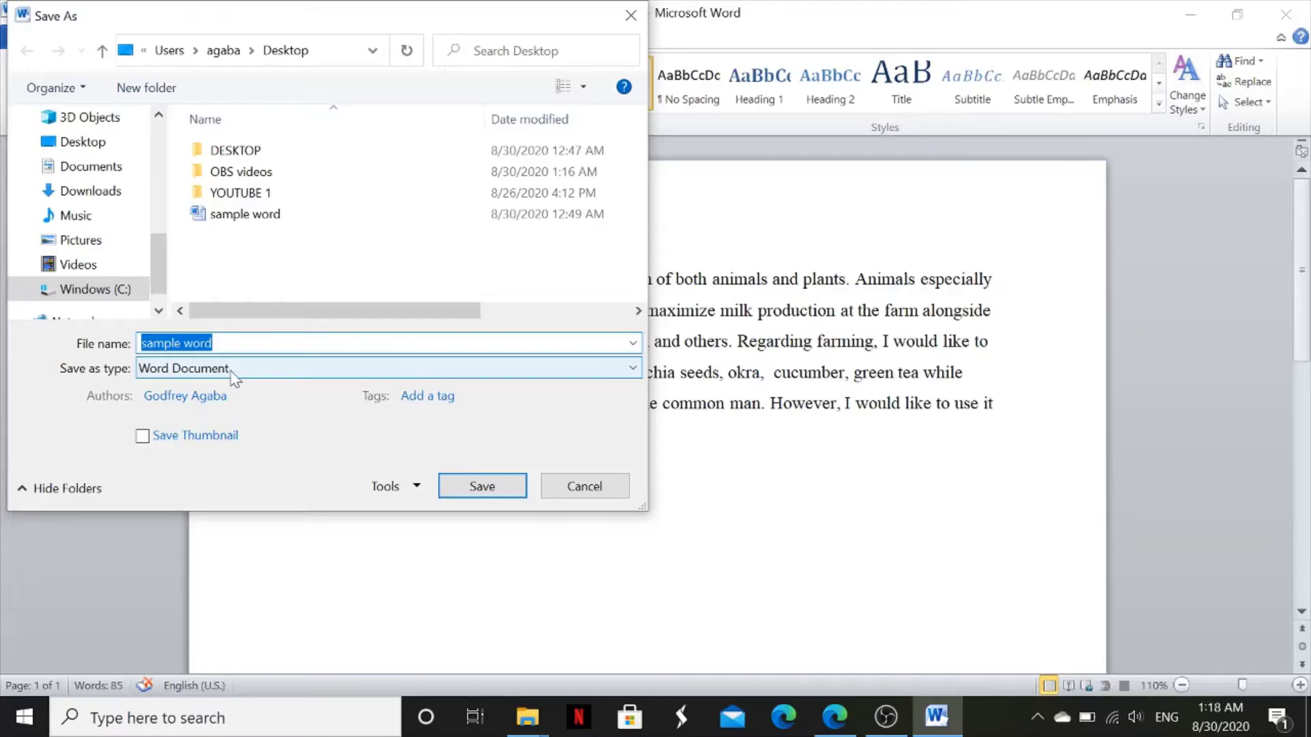
Change the save type to PDF and open the PDF publishing options
left_click(235, 372)
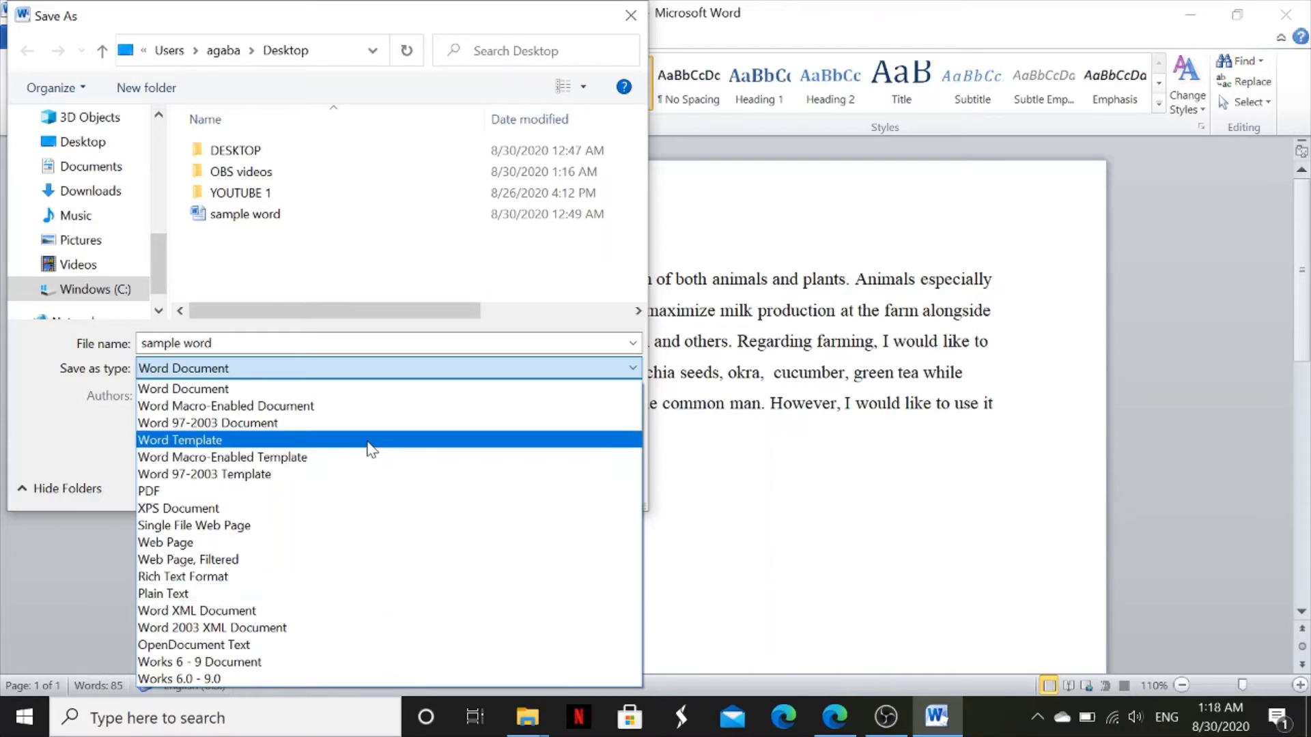
left_click(348, 493)
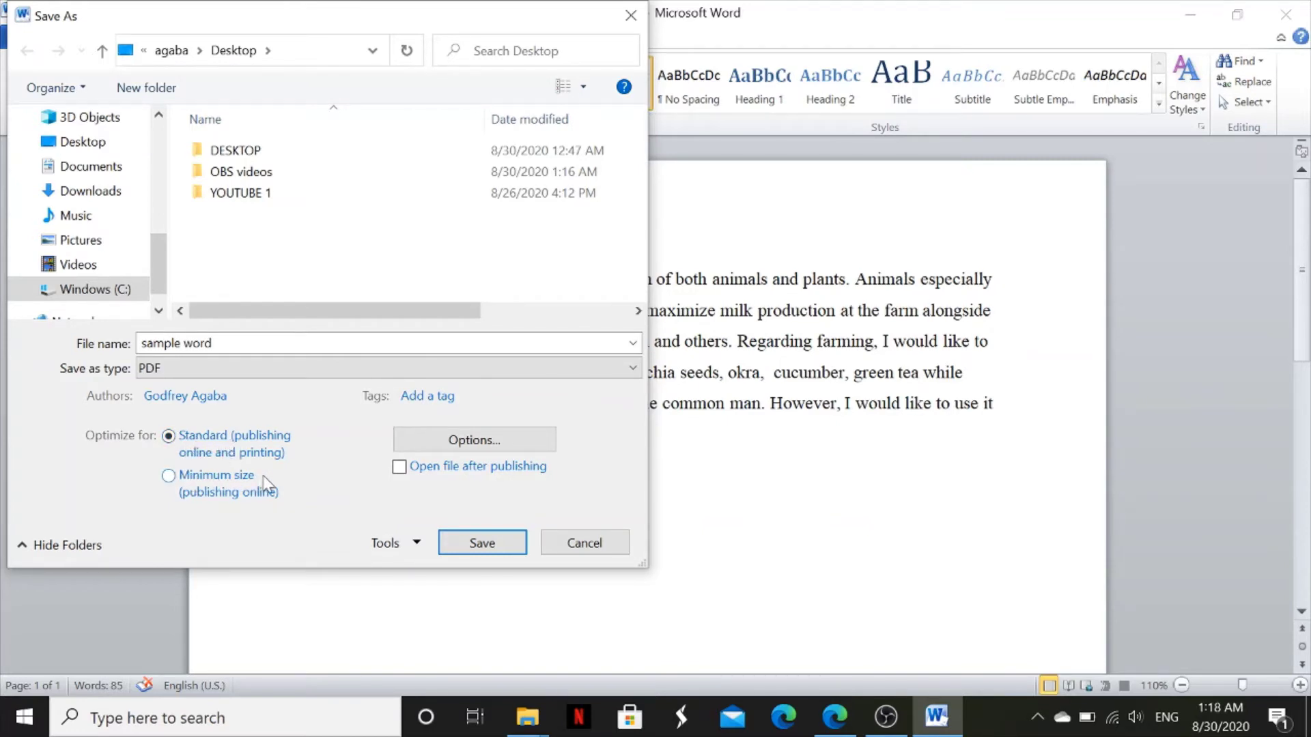
left_click(511, 440)
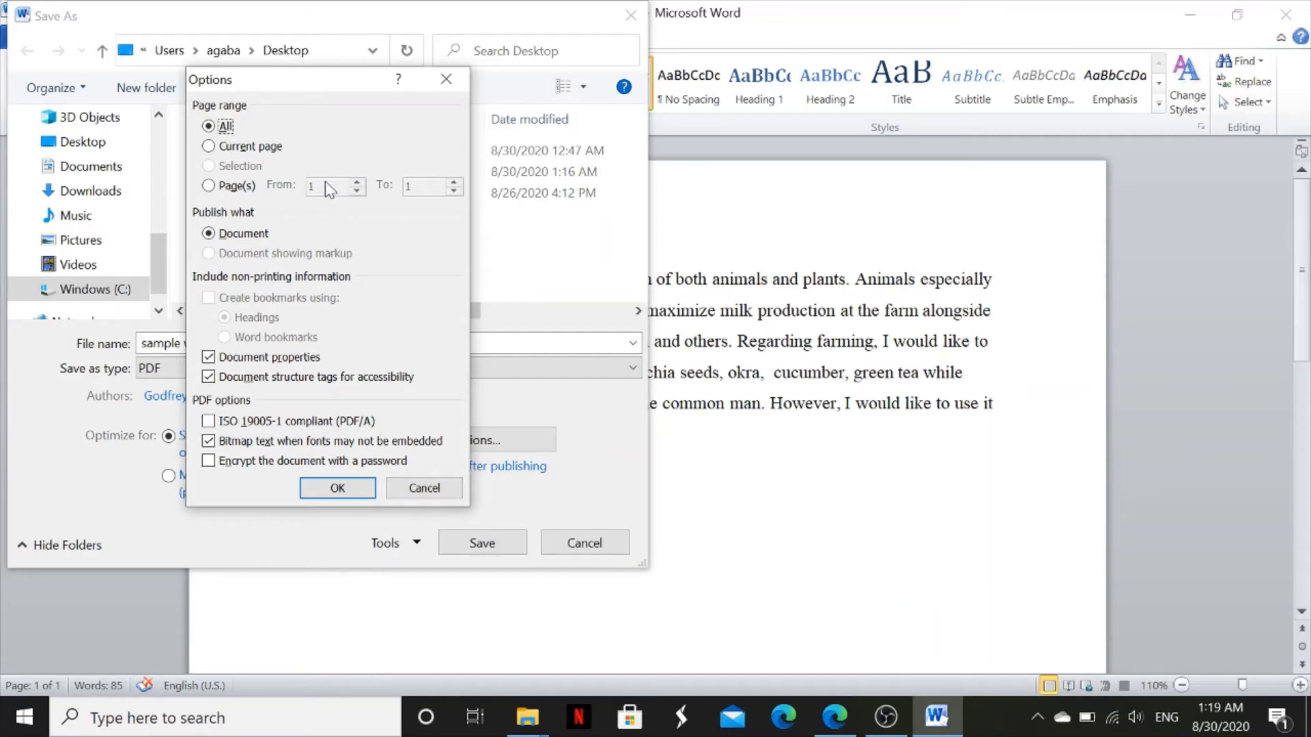
Set the PDF page range to All and confirm the options
left_click(209, 186)
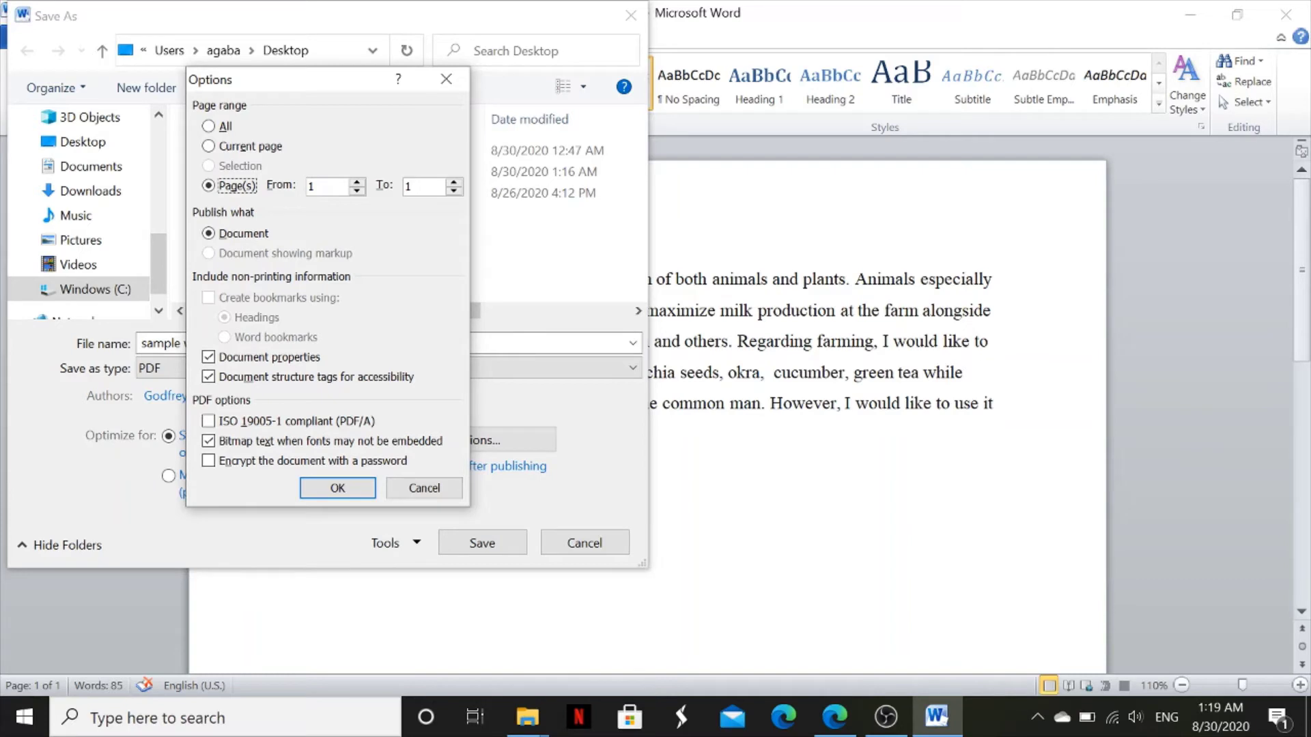
left_click(209, 127)
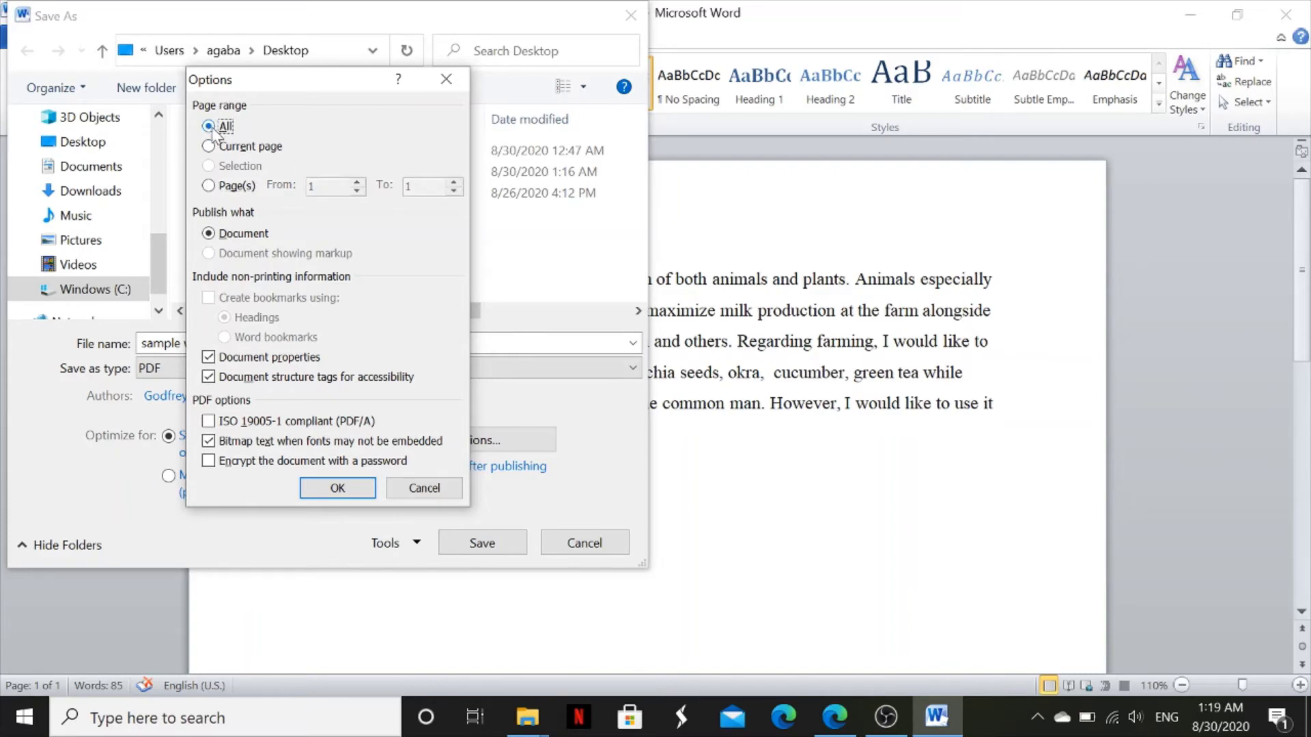
left_click(337, 489)
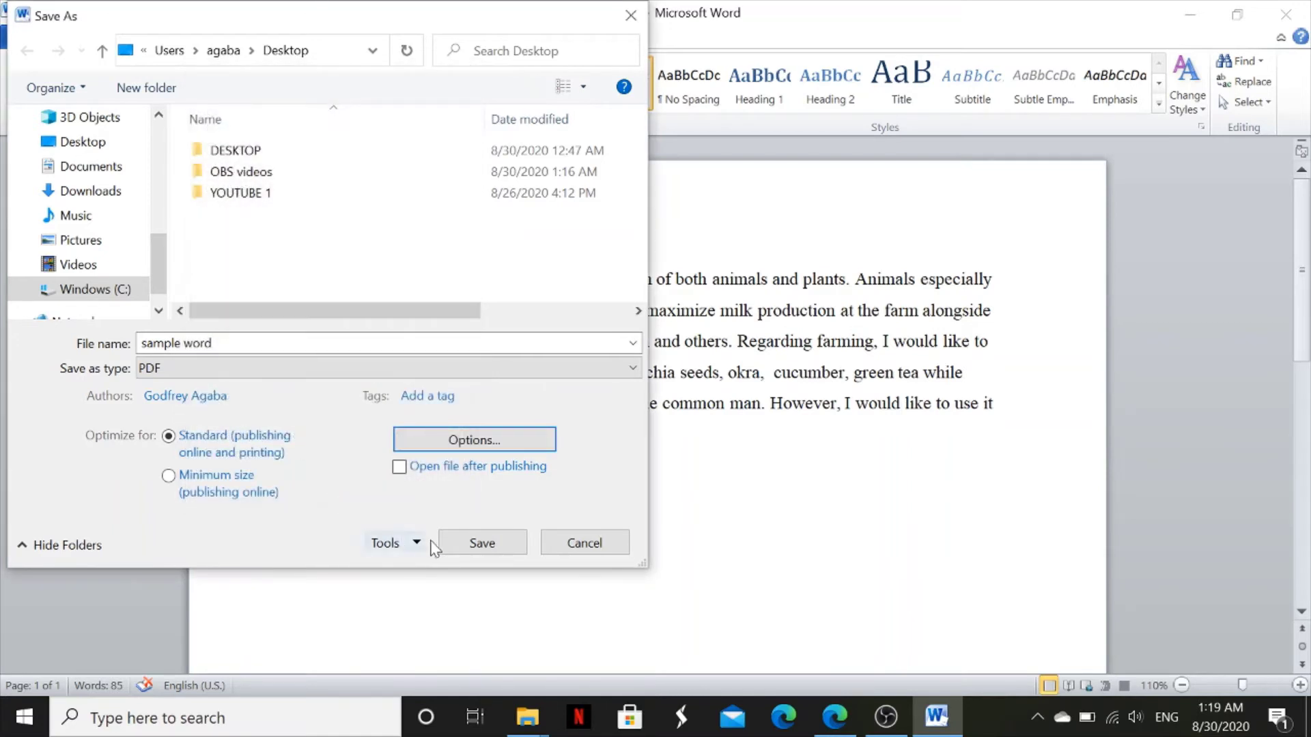
Save the PDF into the Desktop folder and minimize Word
left_click(104, 144)
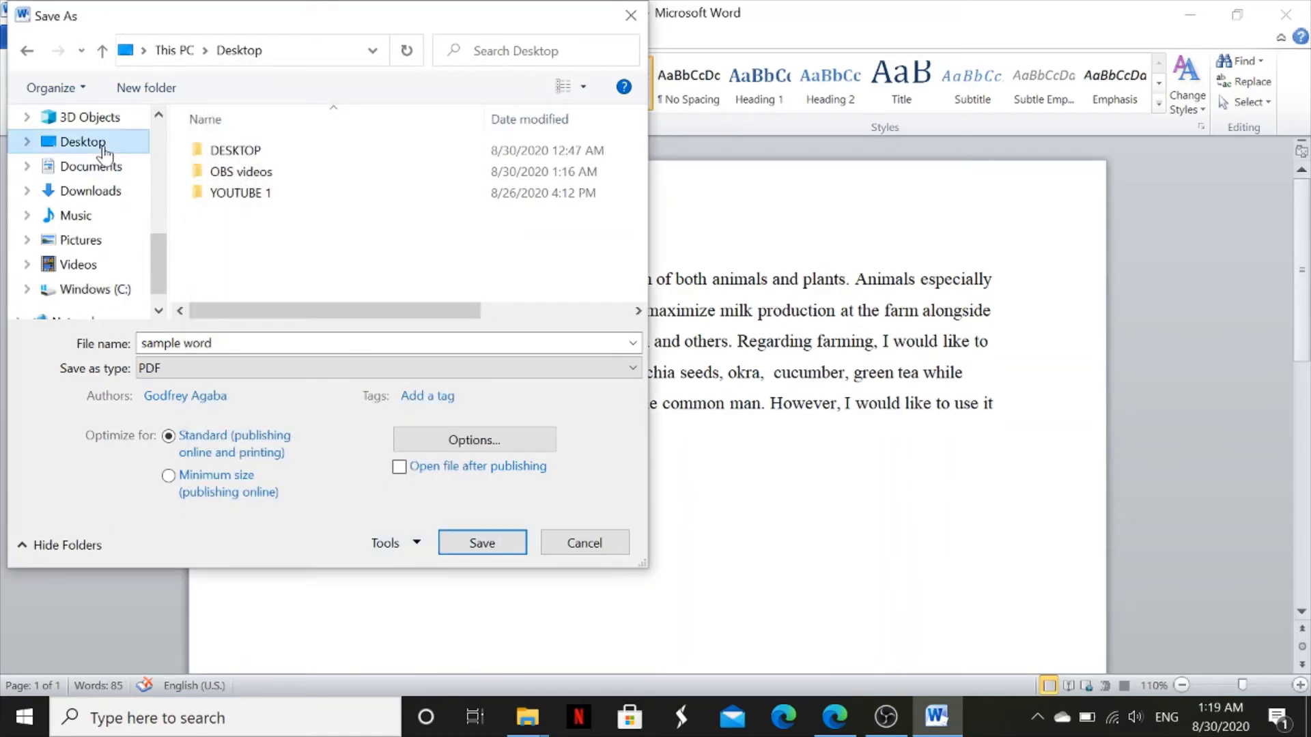
left_click(490, 543)
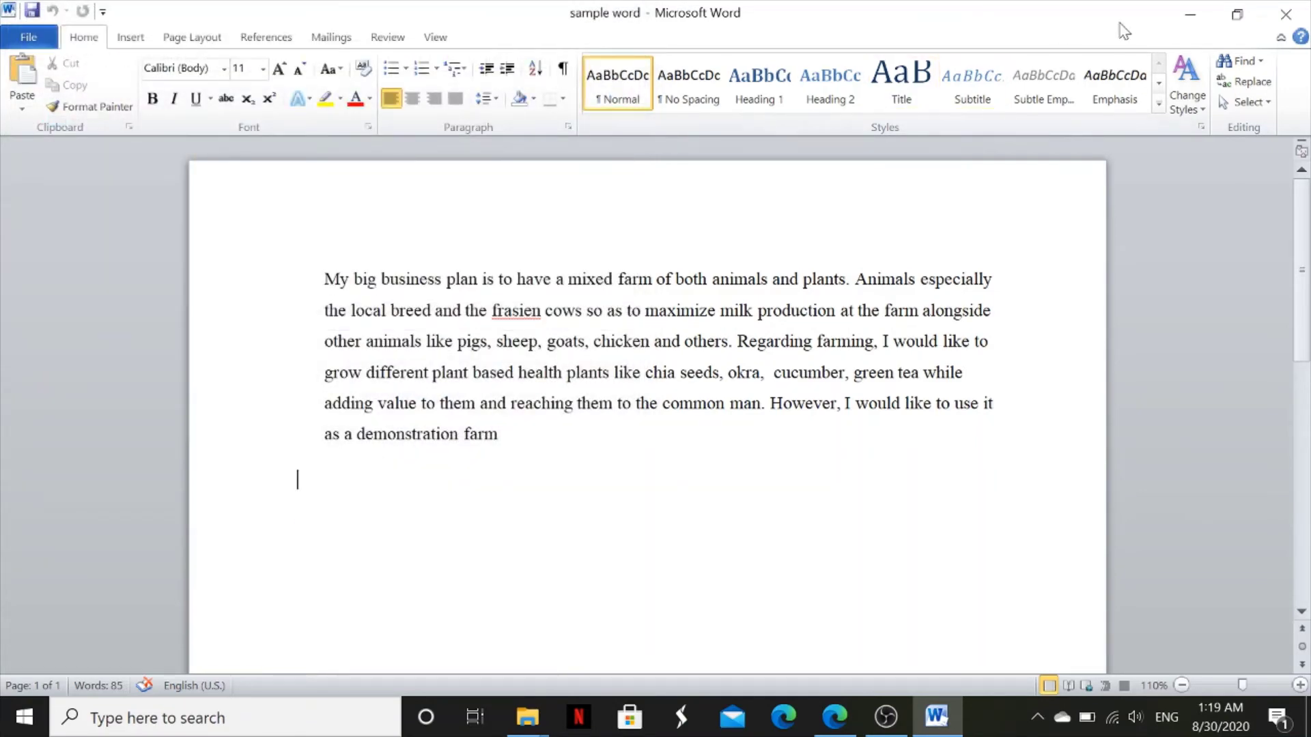
left_click(1196, 18)
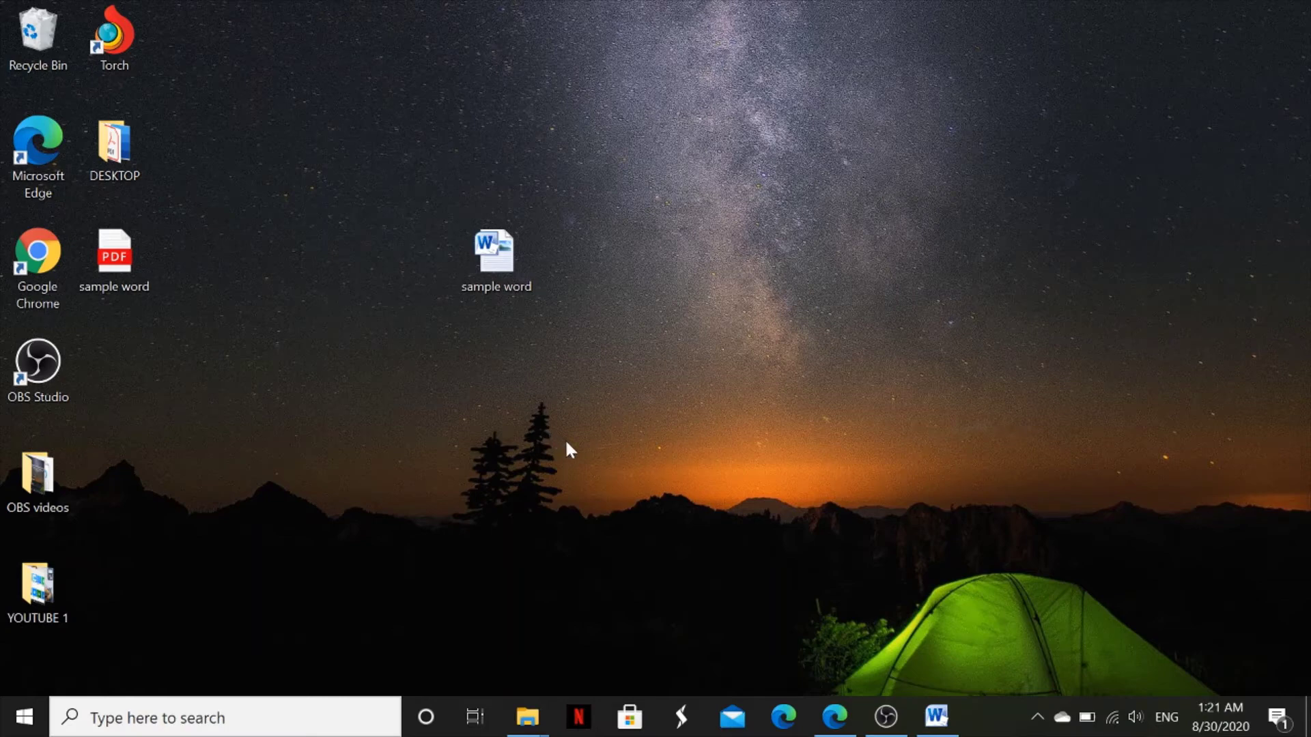
Restore Office Home in Edge and open Word for the web
left_click(837, 716)
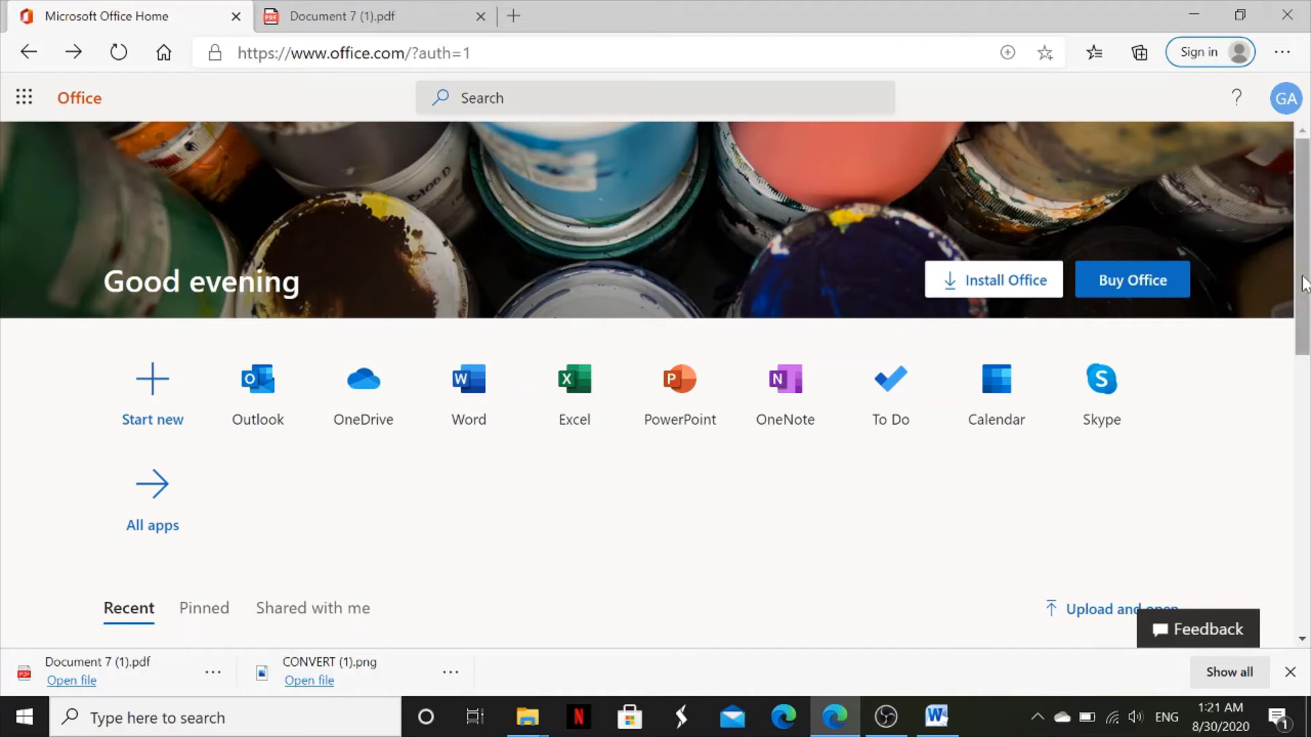
scroll(1303, 273, "down", 2)
scroll(1300, 246, "up", 2)
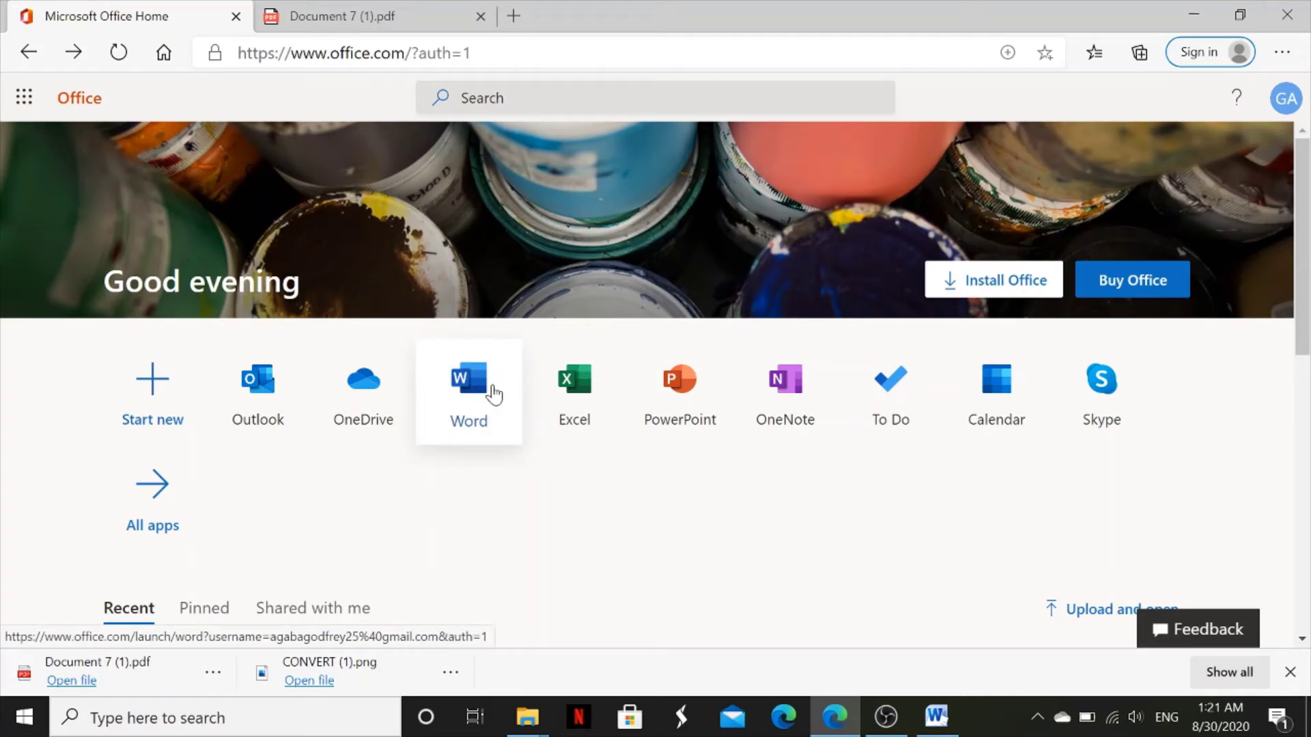
left_click(493, 393)
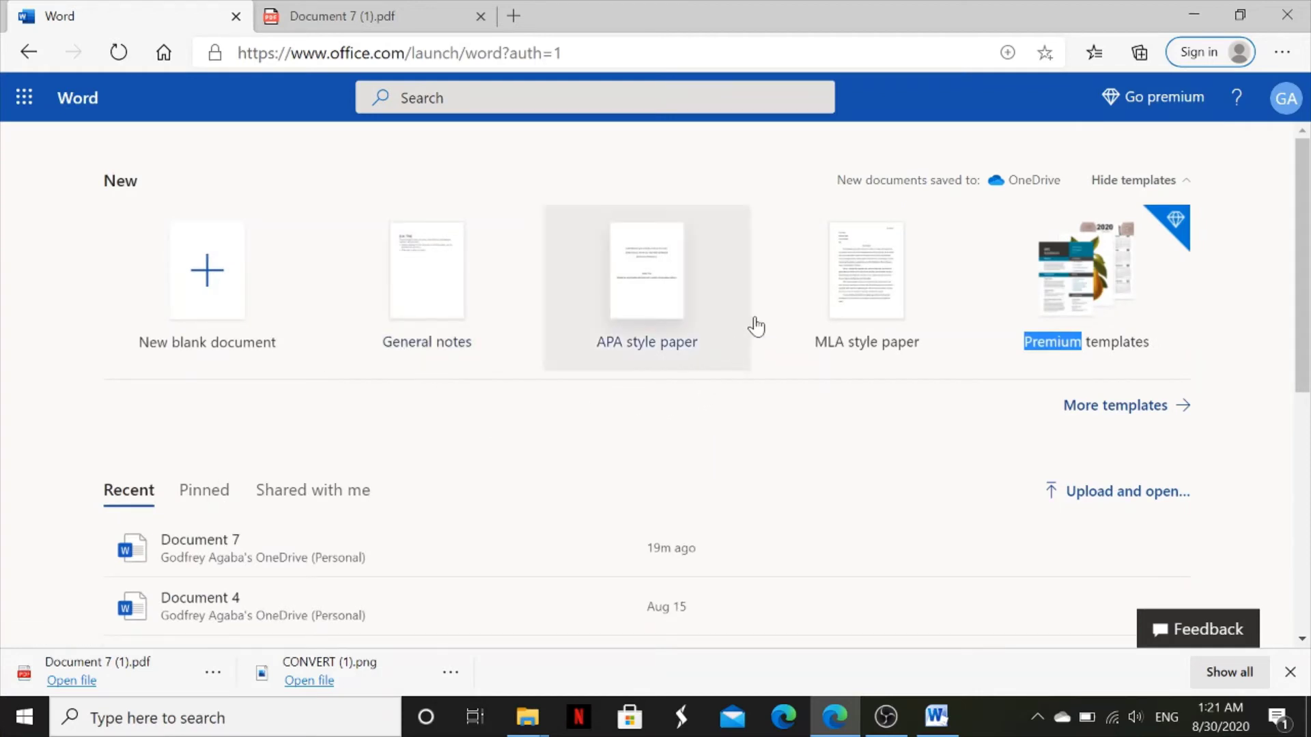
Start a new MLA style paper and delete its [Your Name] placeholder
left_click(879, 285)
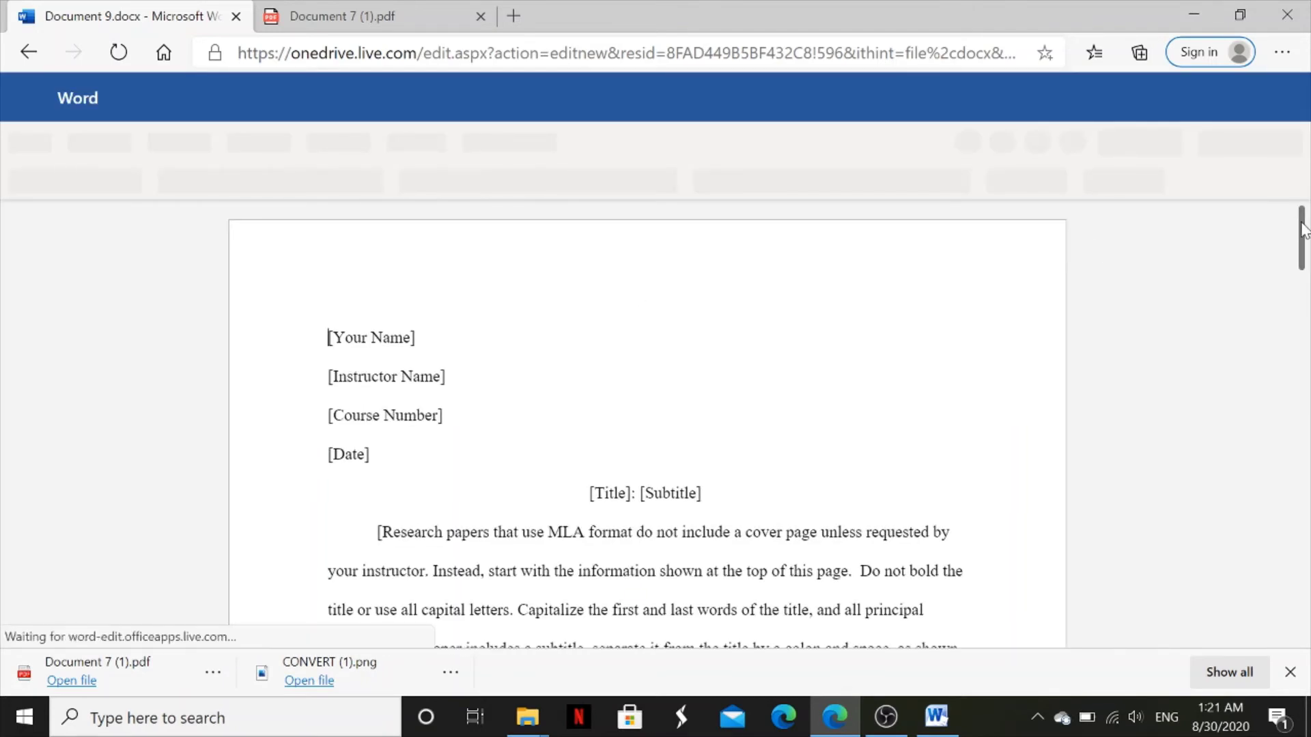
mouse_move(1302, 231)
left_mouse_down()
mouse_move(1305, 345)
mouse_move(1305, 229)
left_mouse_up()
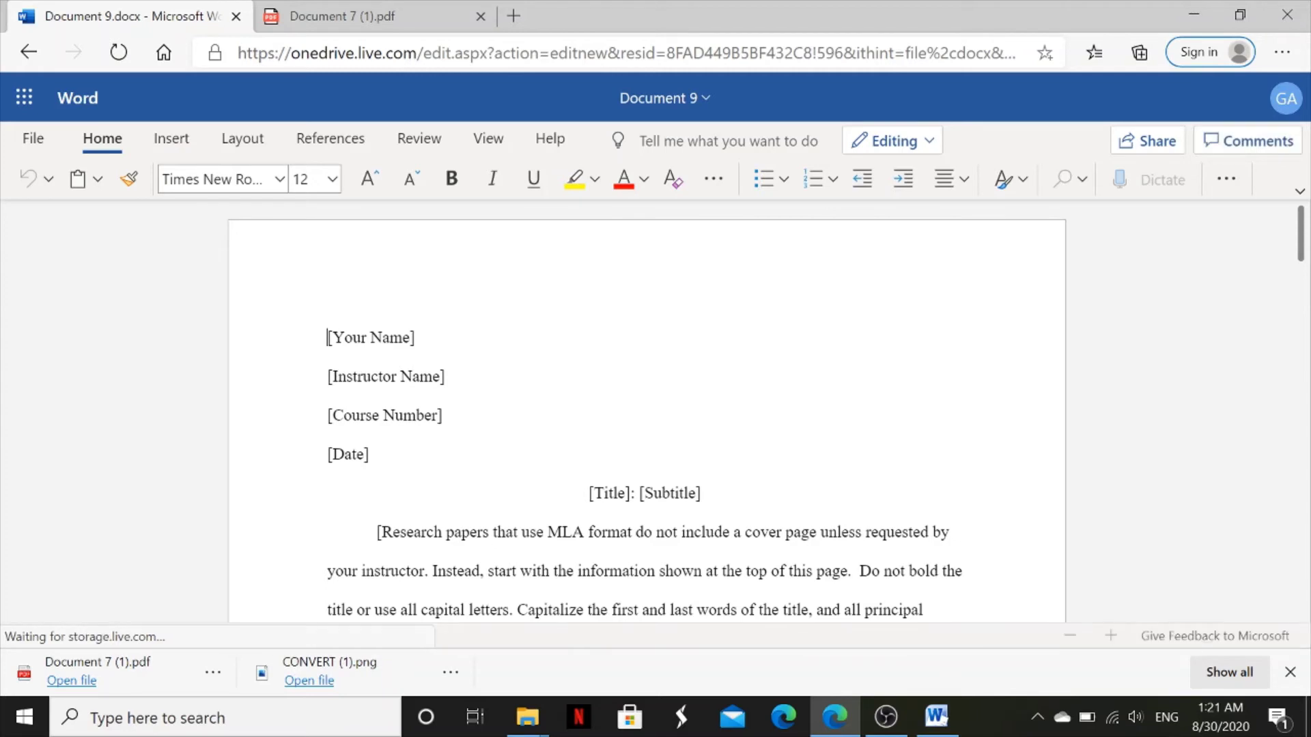
key("shift+End")
key("Delete")
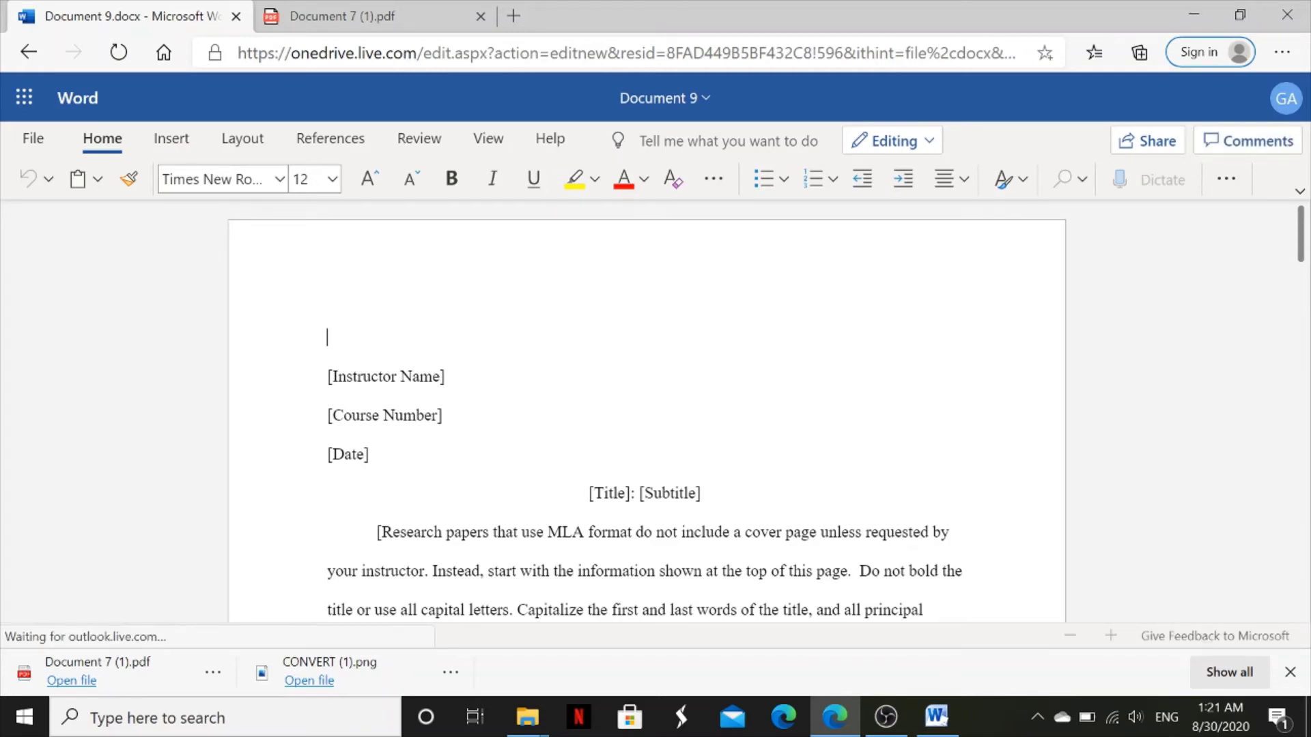
Enter the author's name, Agaba Godfrey, fixing a typo, and review the page
type("Ag")
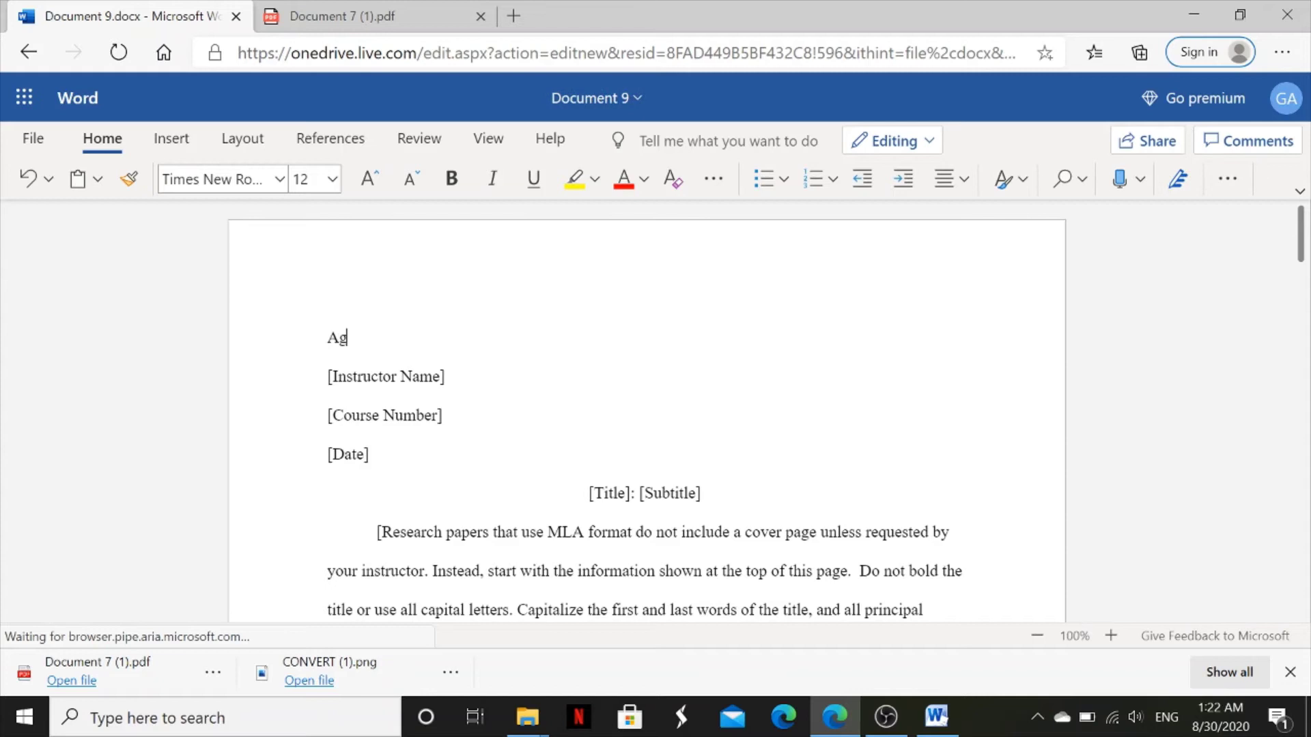
type("abag")
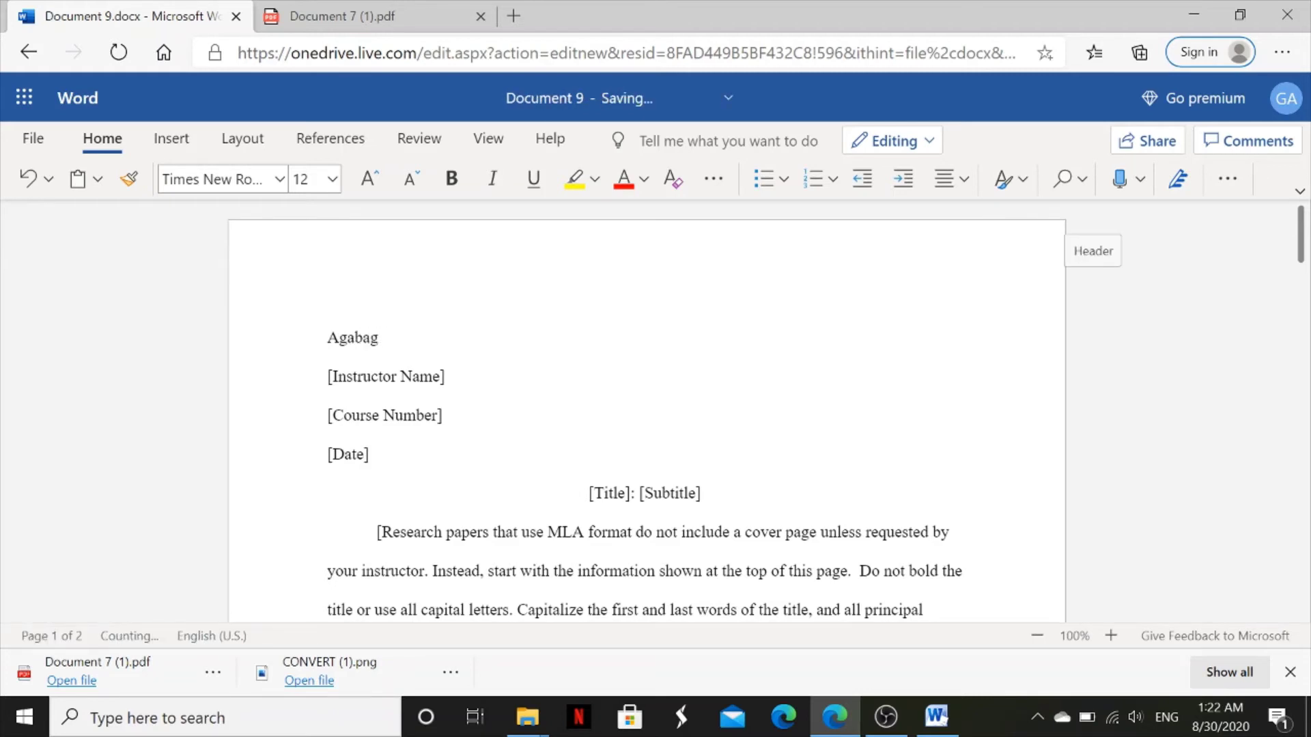
key("BackSpace")
type("G")
type("odfrey")
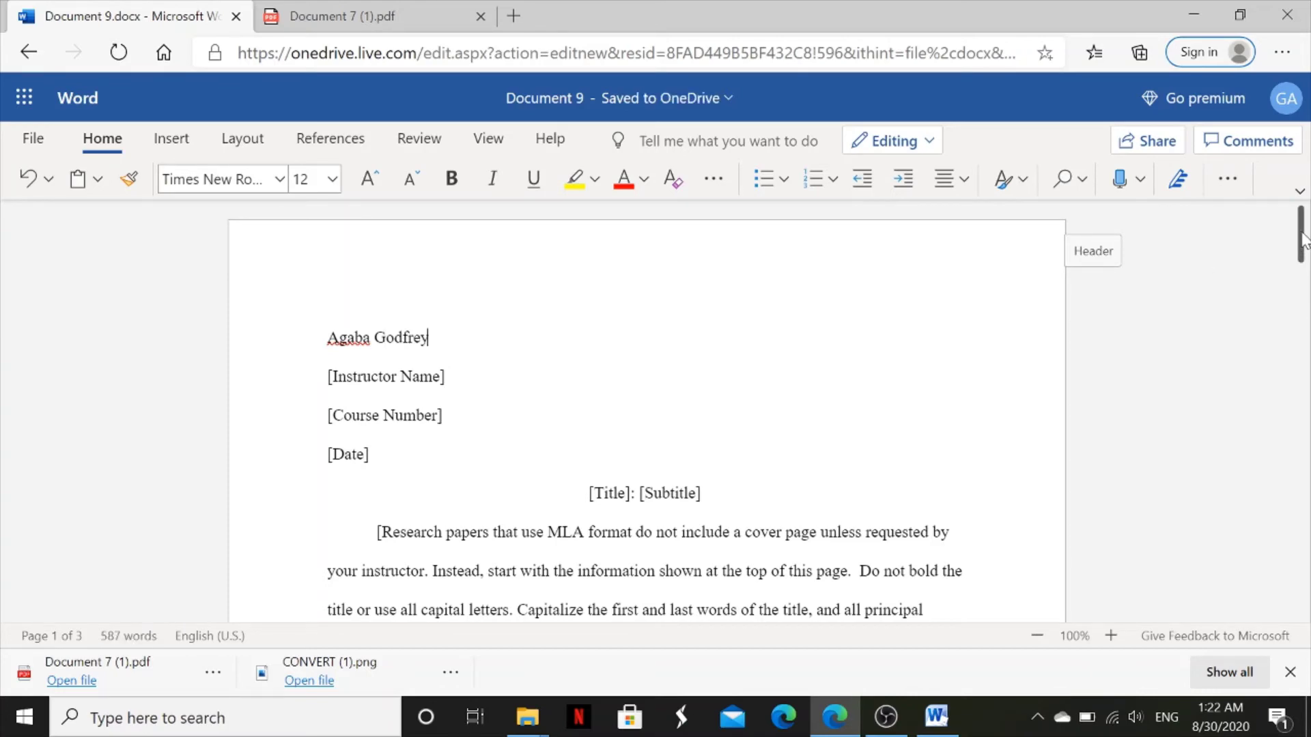
scroll(1302, 239, "down", 6)
scroll(1303, 239, "down", 5)
scroll(1303, 240, "up", 5)
scroll(1307, 240, "up", 6)
Have Word for the web prepare Document 9 for download as a PDF
left_click(34, 142)
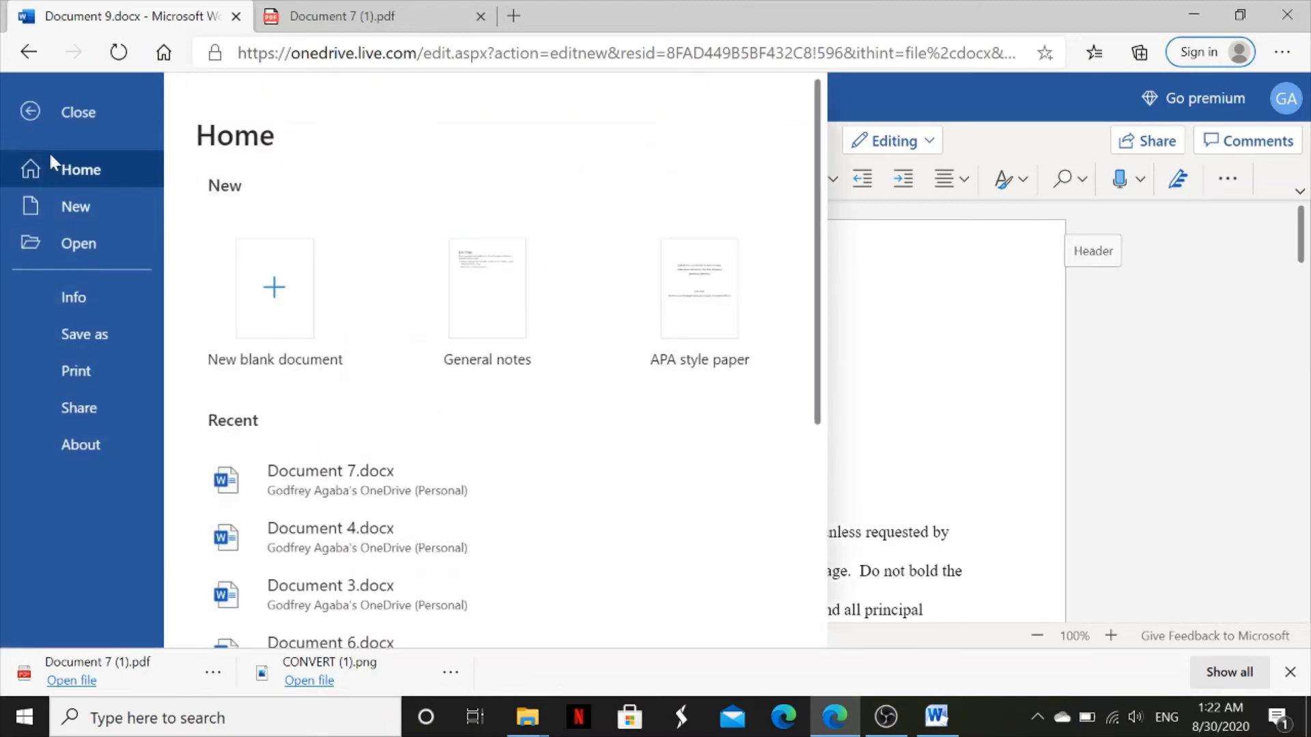
left_click(107, 333)
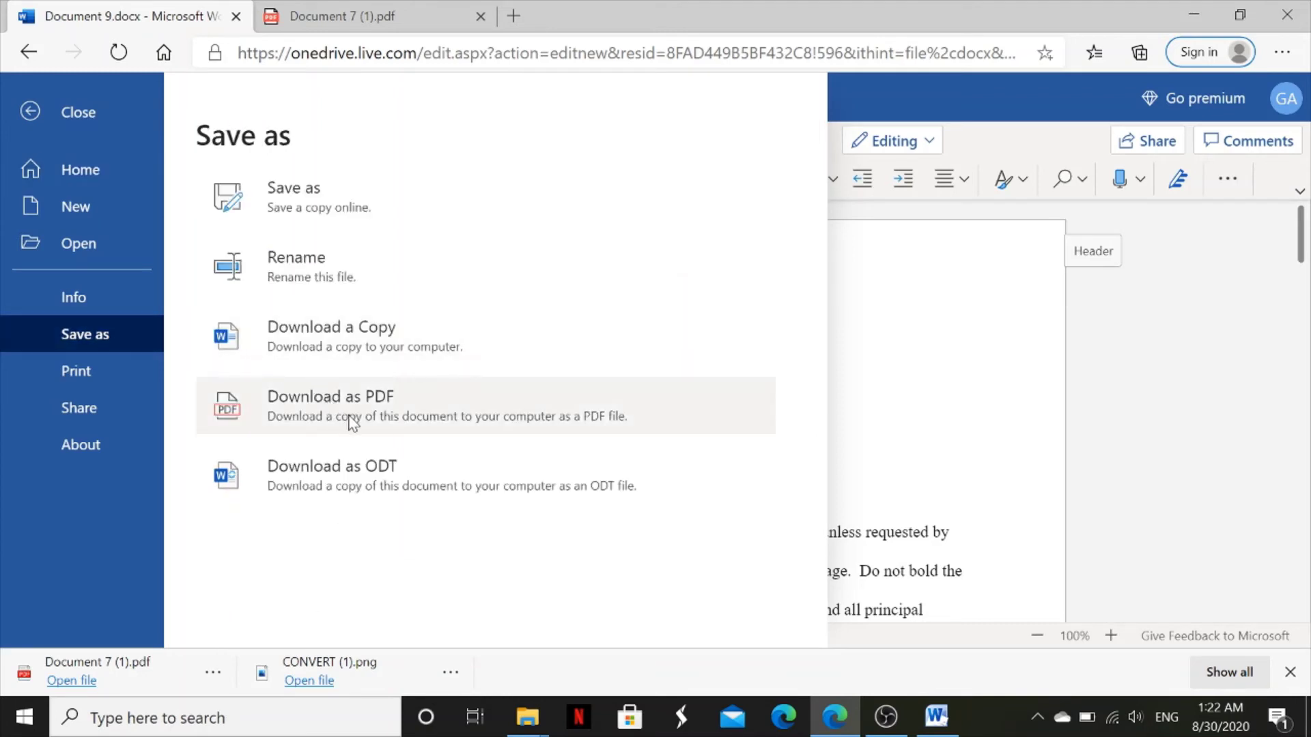
left_click(392, 409)
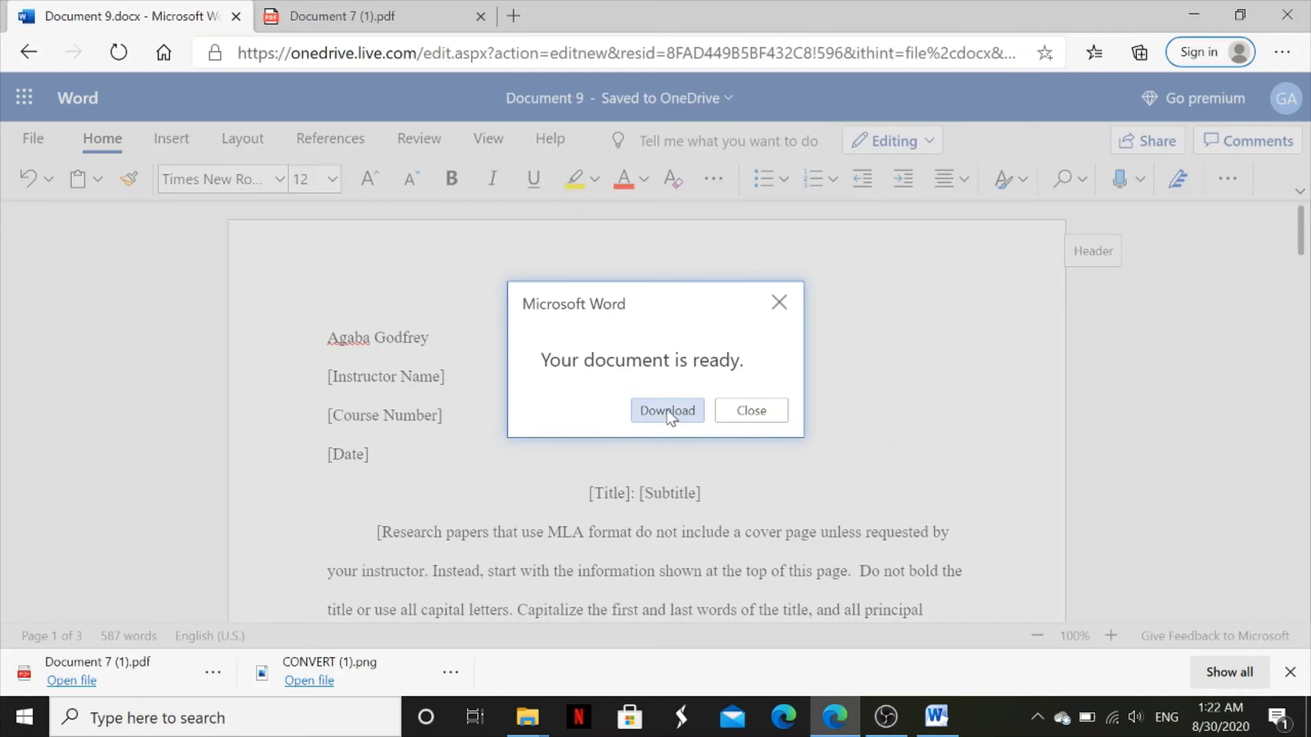
Download Document 9.pdf and scroll through its three pages in Edge
left_click(668, 413)
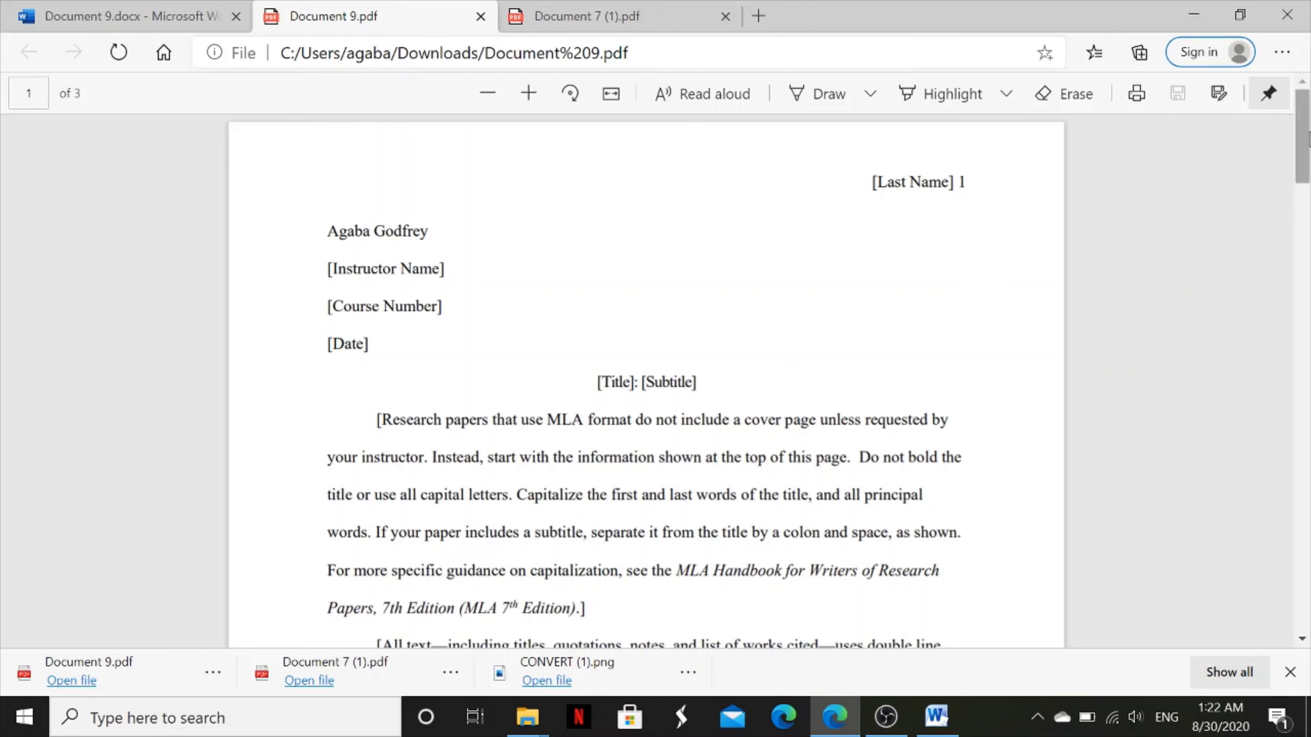
scroll(1301, 184, "down", 3)
scroll(1301, 184, "down", 10)
scroll(1301, 184, "down", 1)
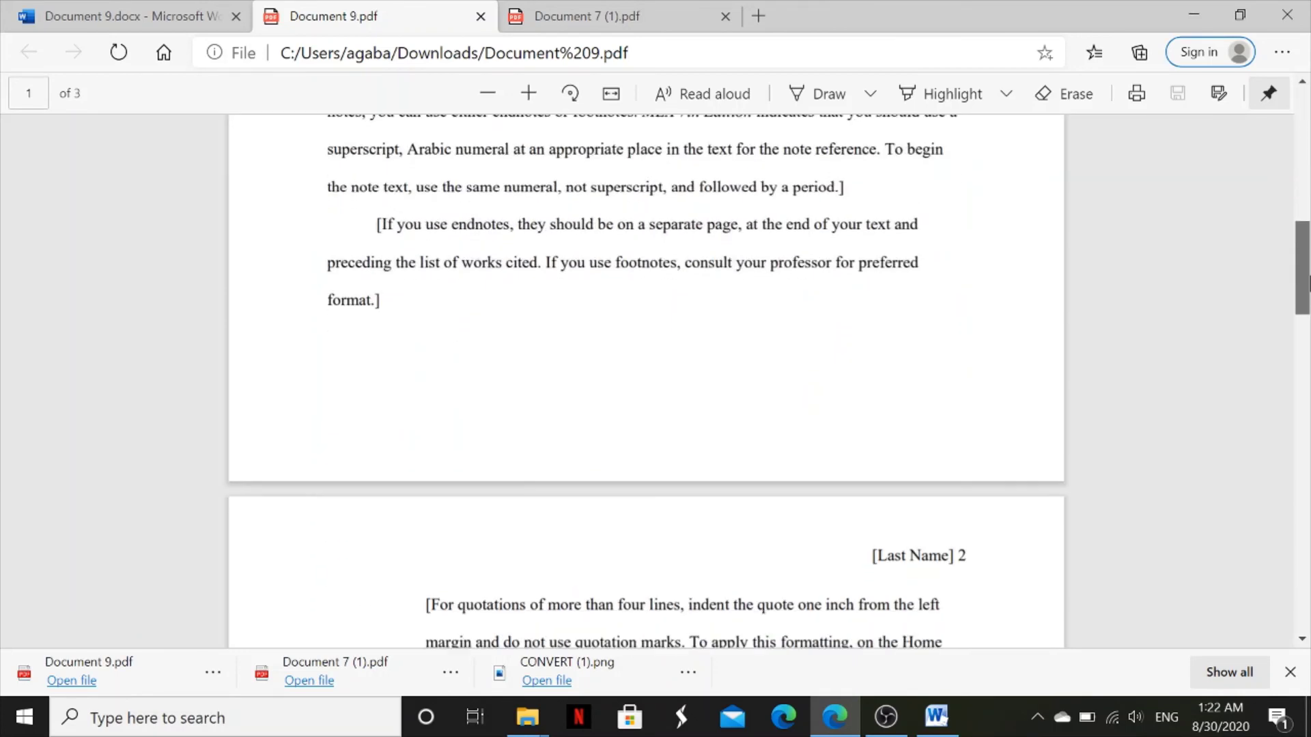
scroll(1302, 184, "down", 2)
scroll(1302, 184, "down", 1)
mouse_move(1307, 351)
left_mouse_down()
mouse_move(1307, 604)
mouse_move(1304, 102)
left_mouse_up()
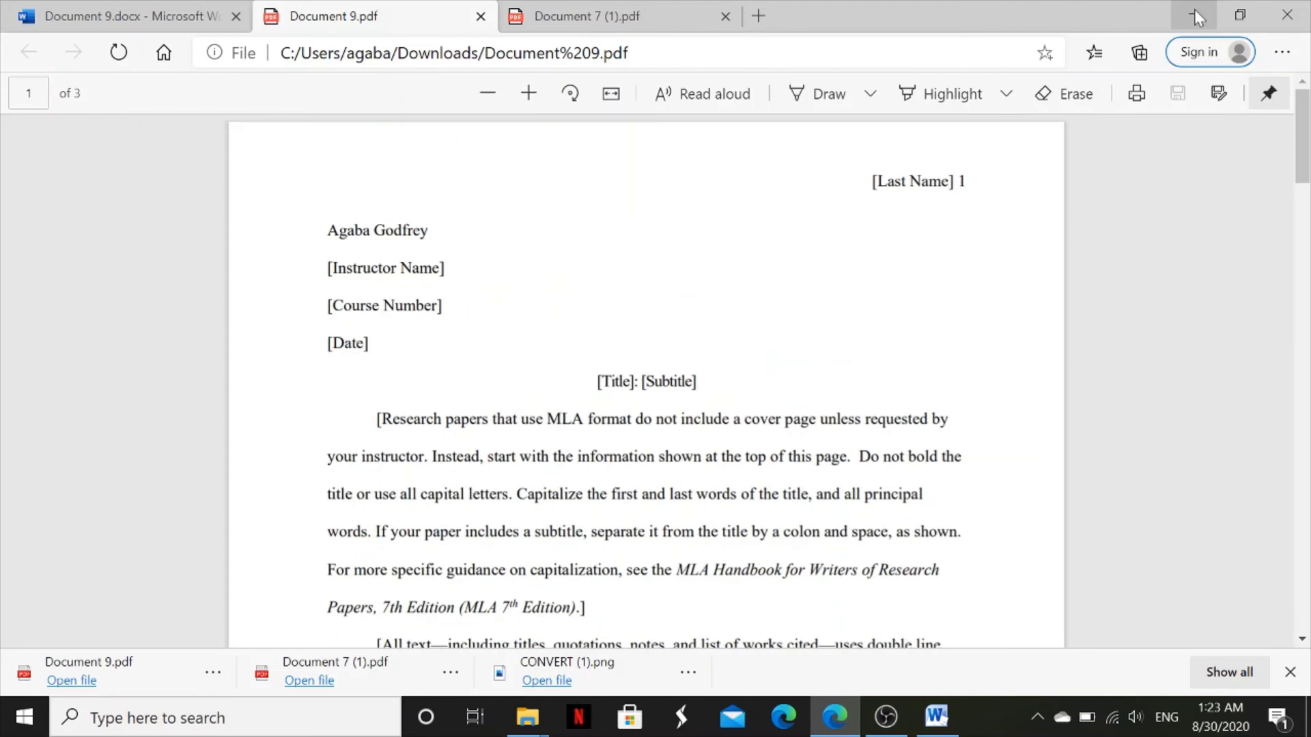
left_click(1194, 10)
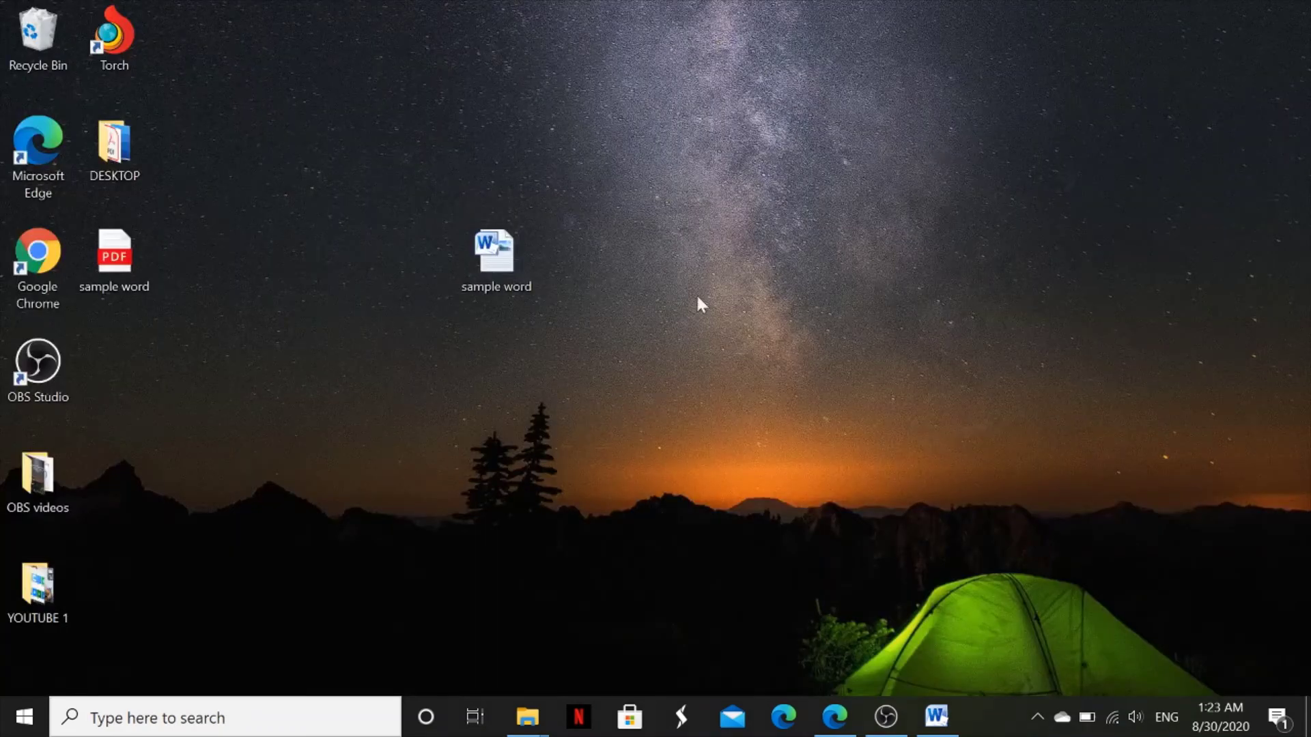